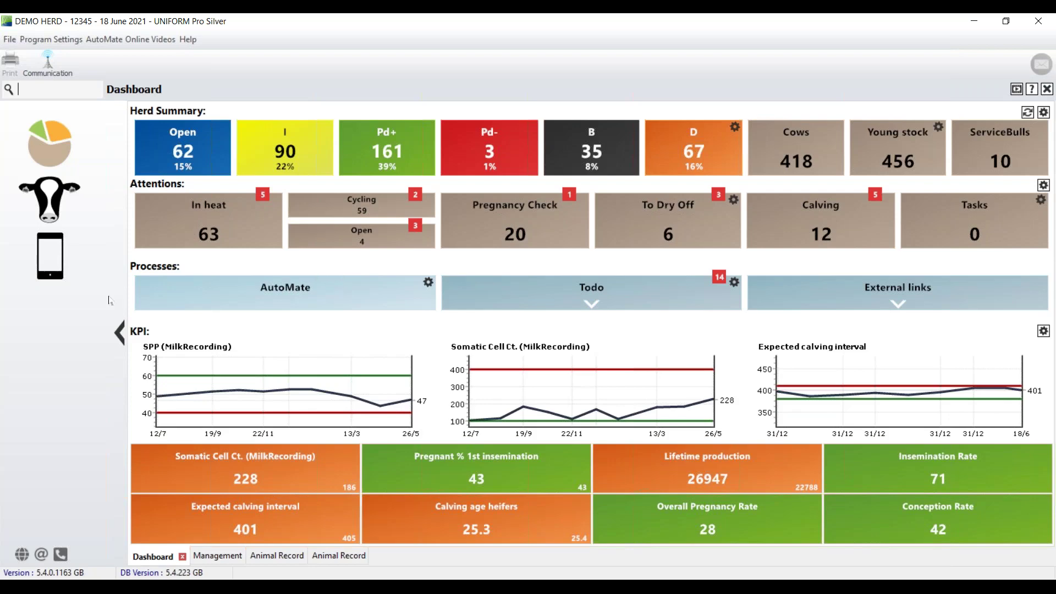
# Add the Animal Record shortcut from Daily Tasks in the Management section to the toolbar
pyautogui.click(41, 204)
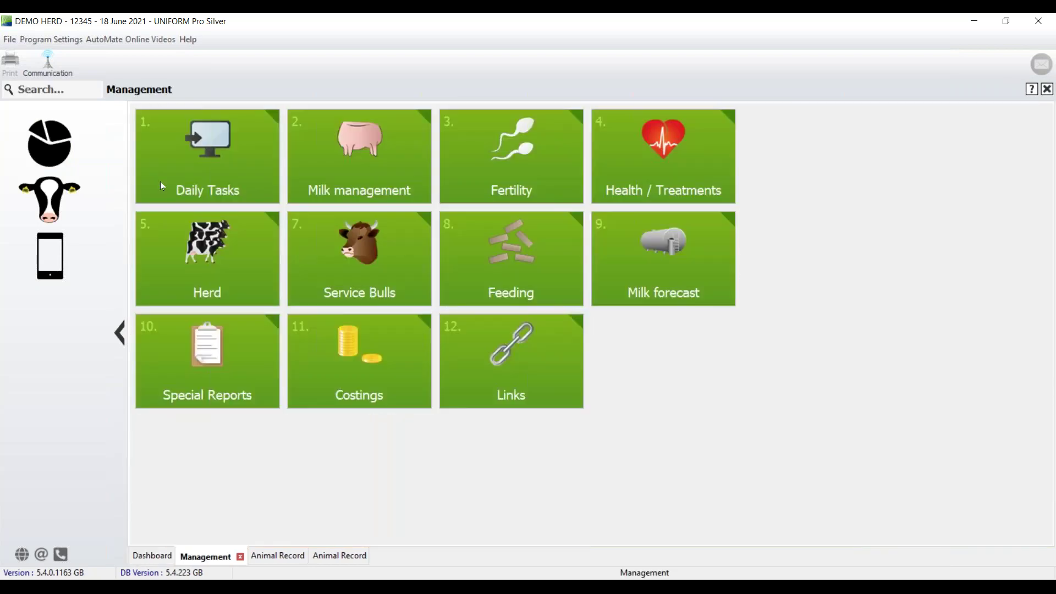
pyautogui.click(223, 155)
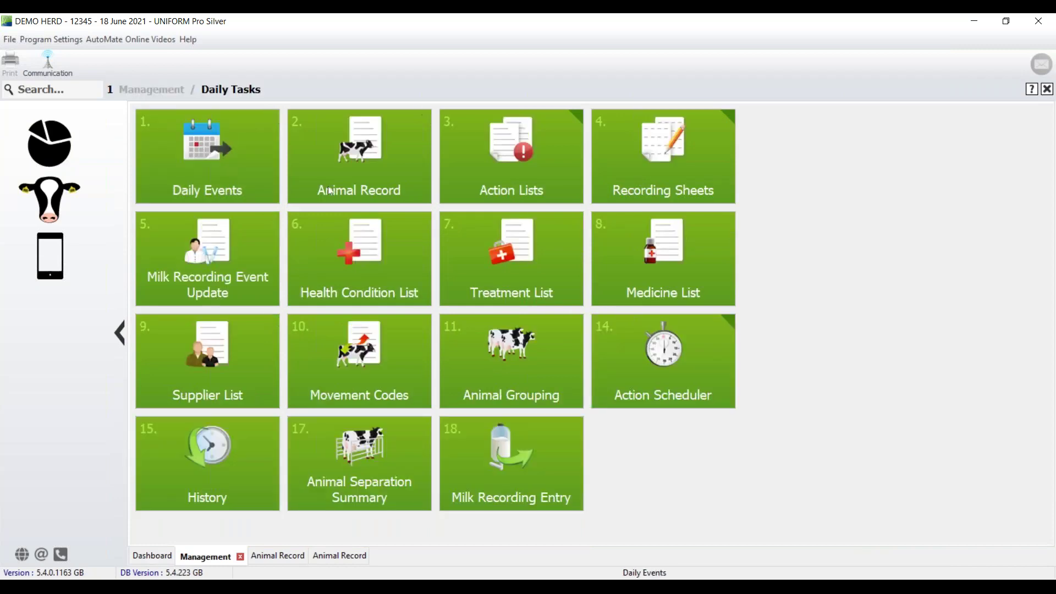
pyautogui.rightClick(386, 152)
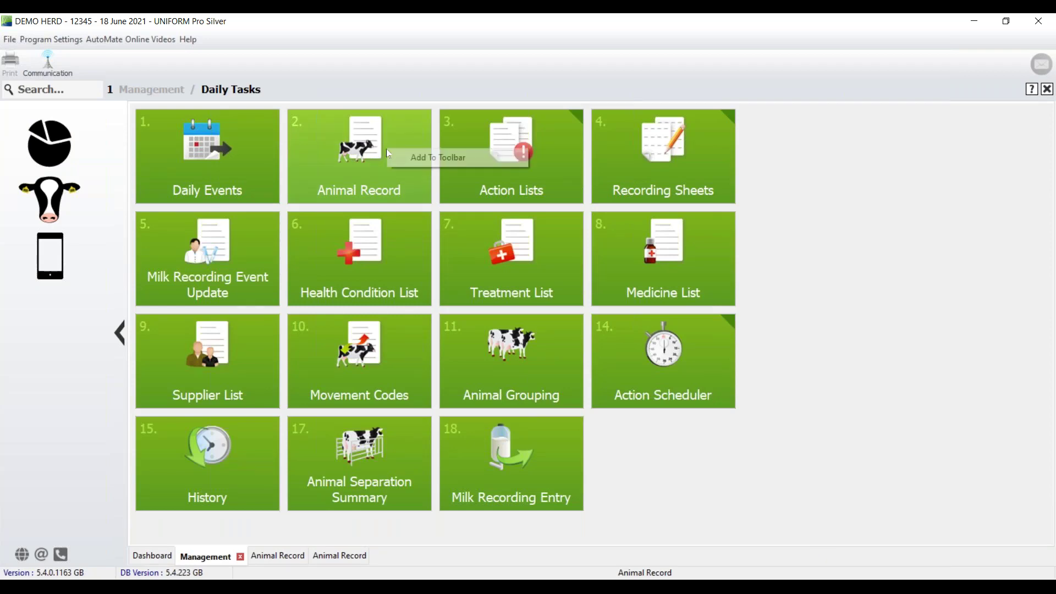
pyautogui.click(419, 158)
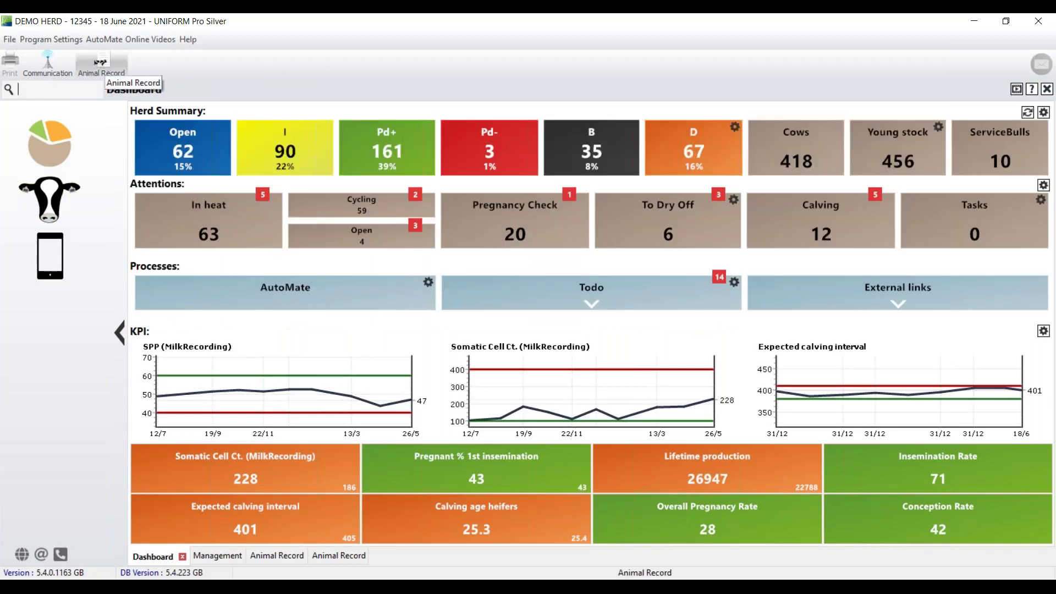
# Open Animal Record from its new shortcut and bring up the record of animal 1742
pyautogui.click(104, 65)
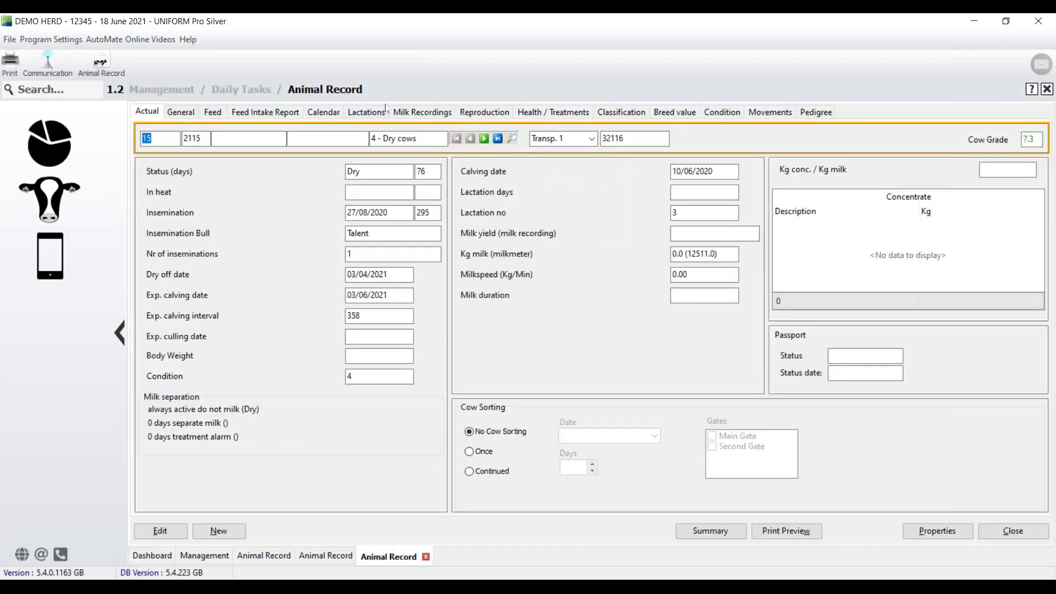
pyautogui.write('1742')
pyautogui.press('Return')
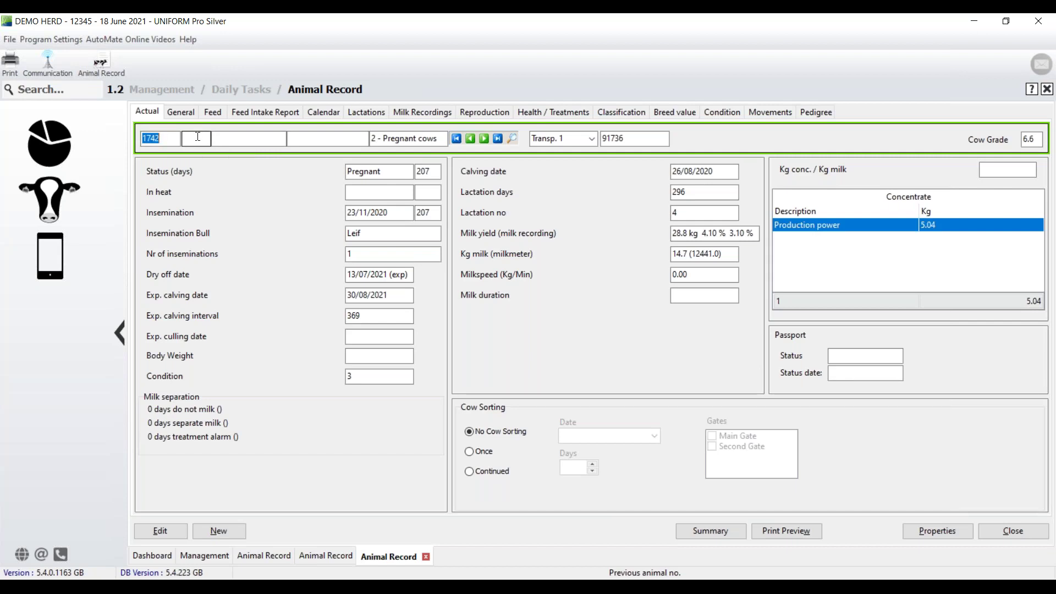
# Open the animal finder, change the search field to Transp. 1, and change it back to No
pyautogui.click(513, 141)
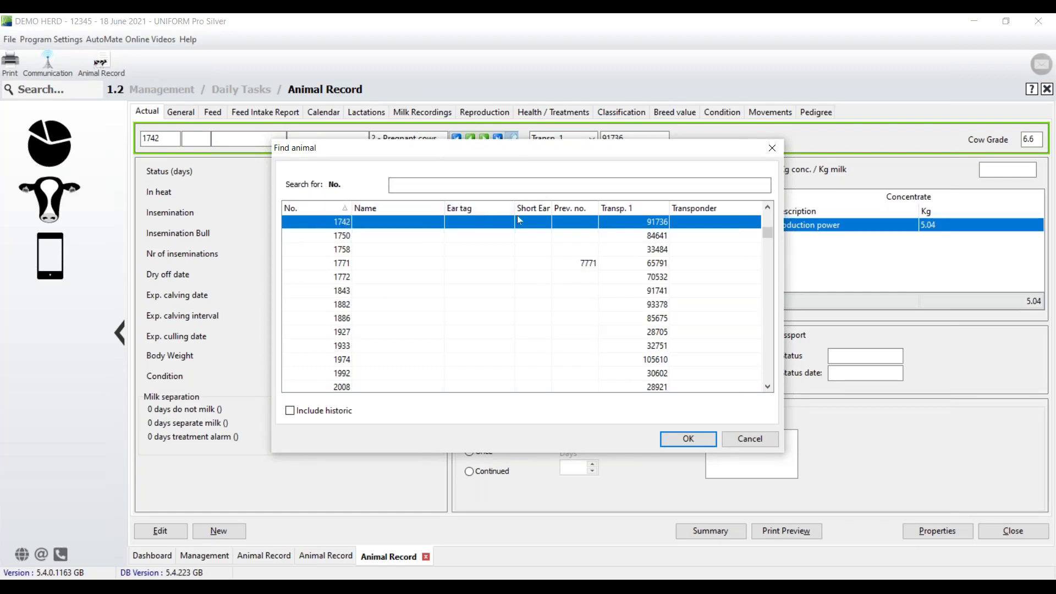
pyautogui.click(633, 208)
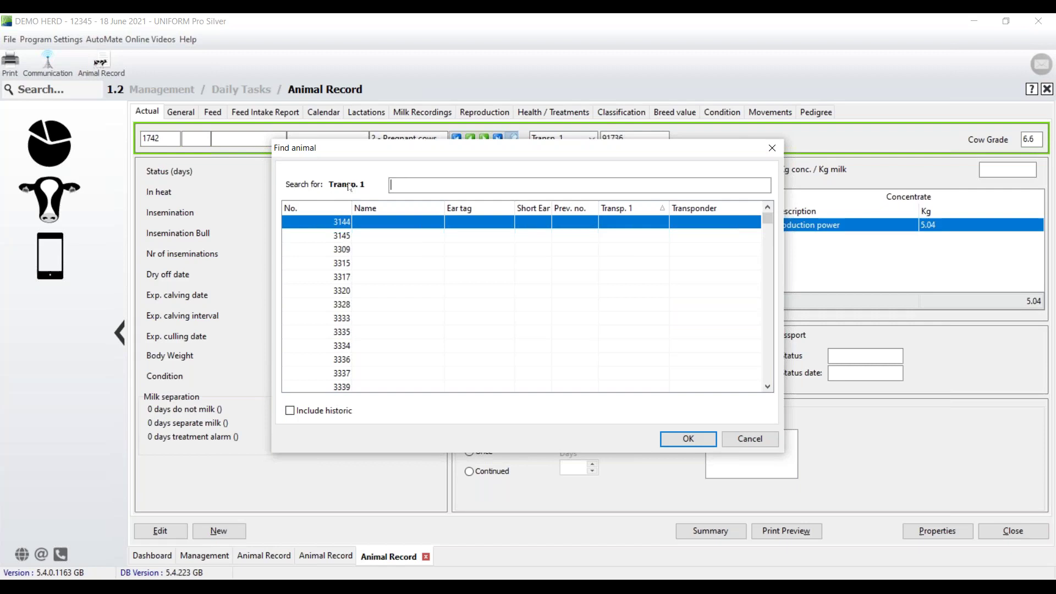
pyautogui.click(319, 209)
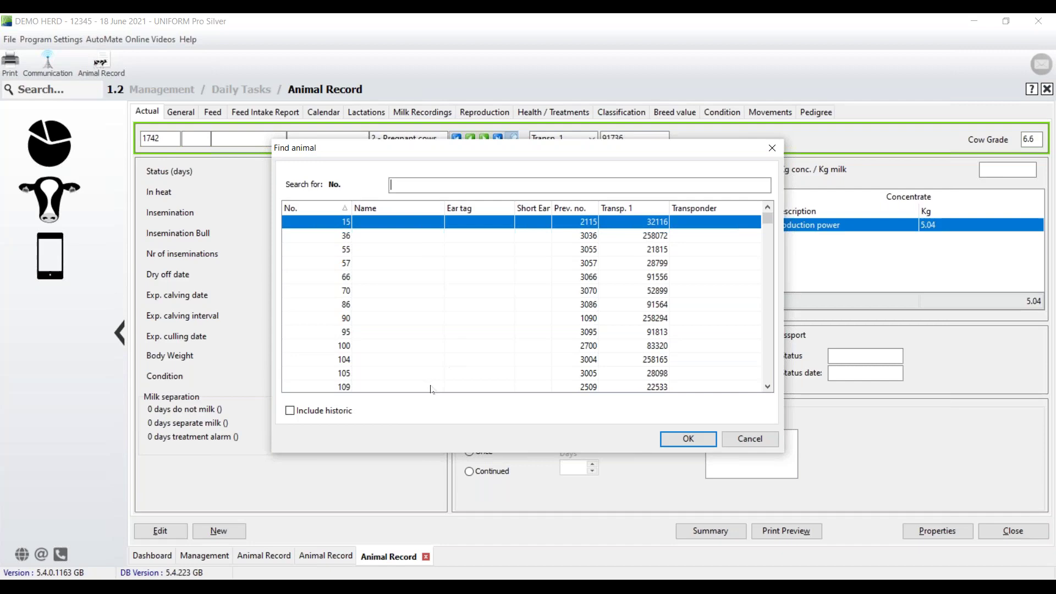
# Include historic animals in the finder list and exclude them again
pyautogui.click(290, 411)
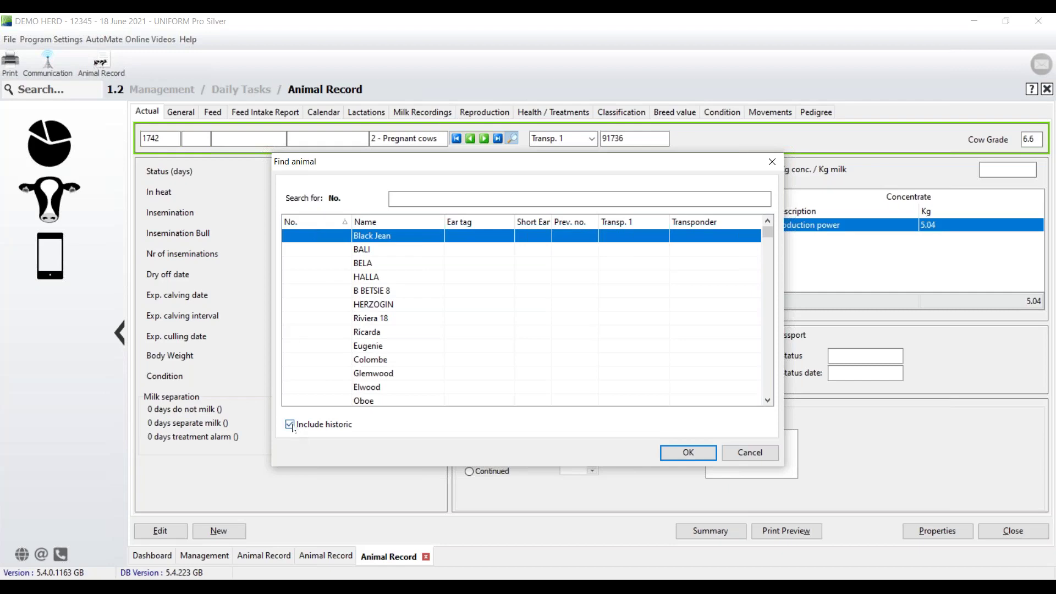
pyautogui.click(305, 433)
pyautogui.click(304, 429)
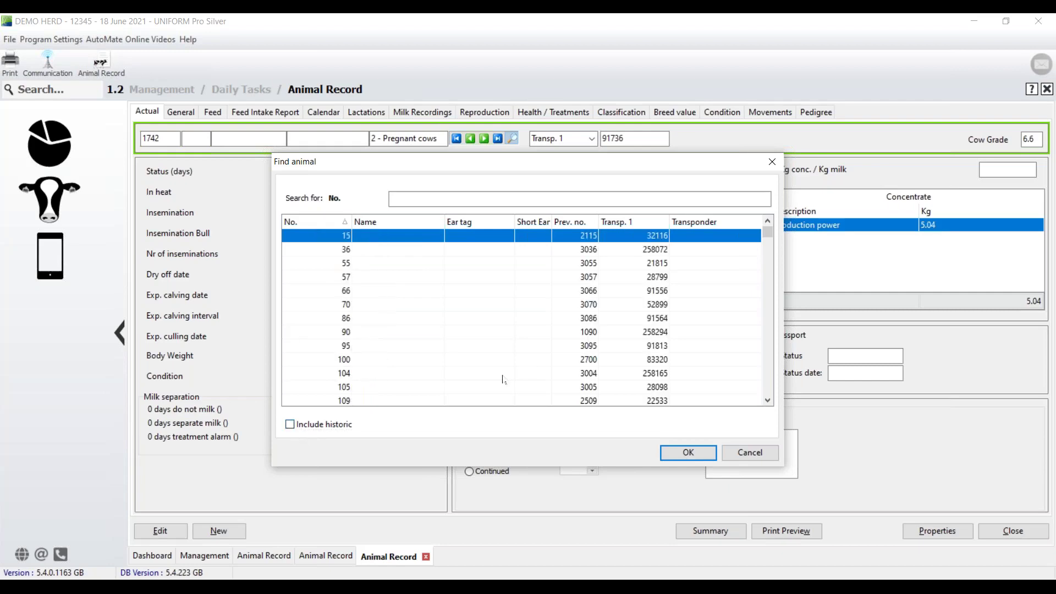
# Search the animal finder for number 1319 and open that animal's record
pyautogui.click(410, 199)
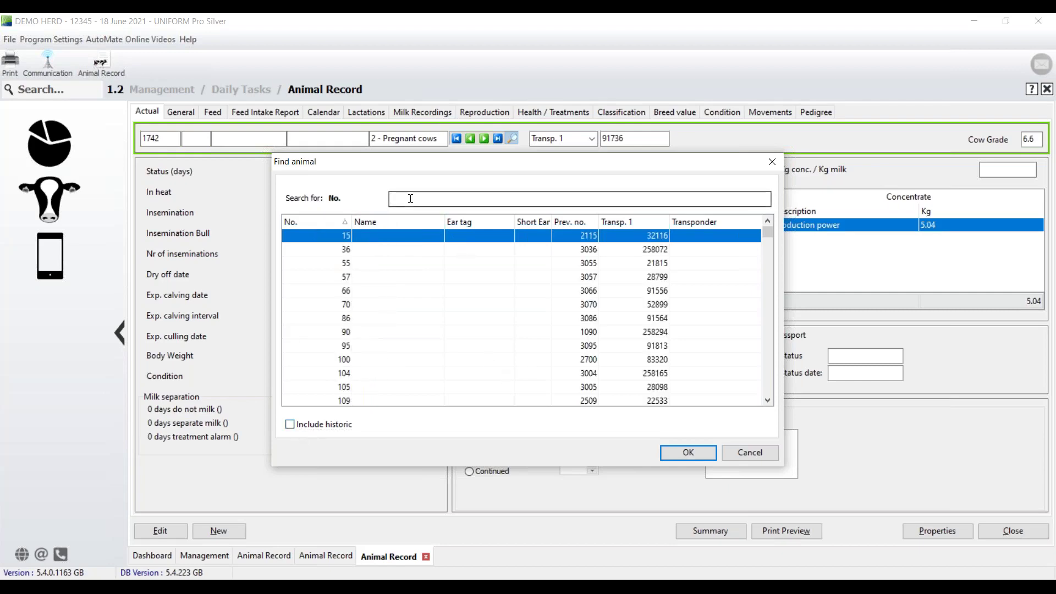
pyautogui.write('1319')
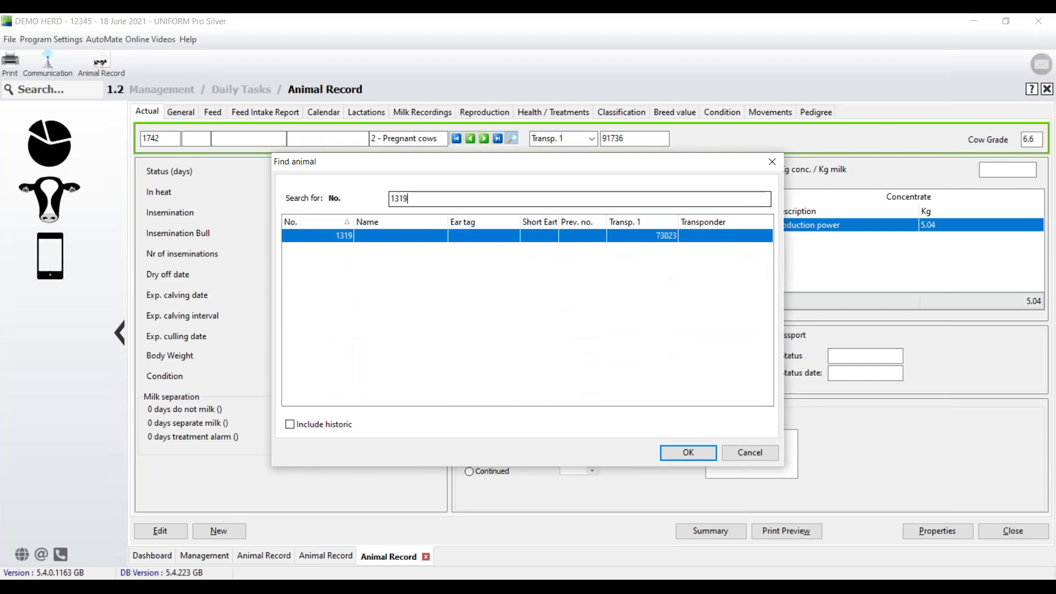
pyautogui.press('Return')
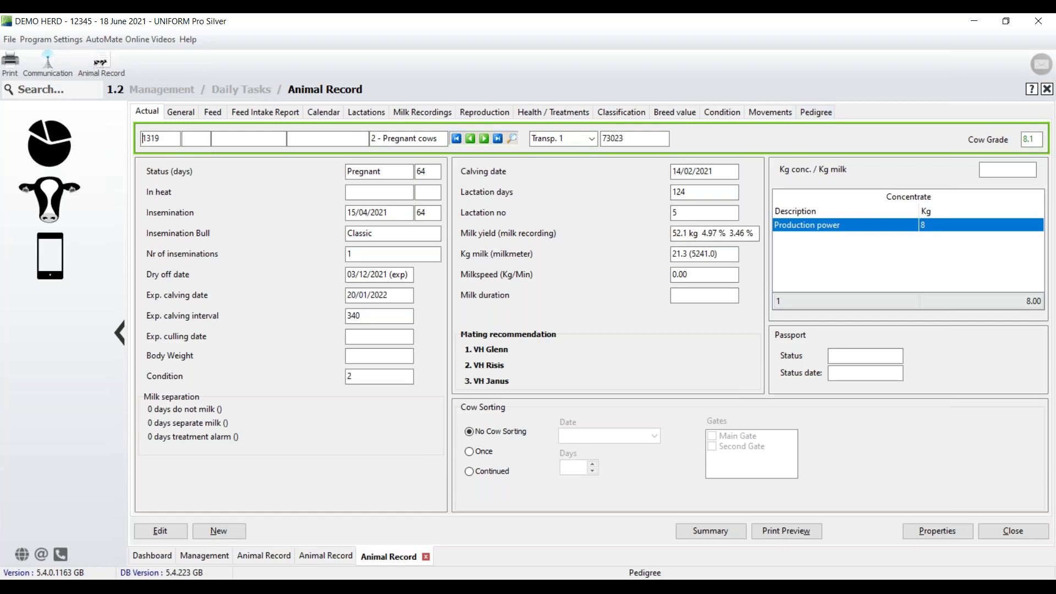
# Review the general details, calendar graph and lactation history of animal 1319
pyautogui.click(181, 113)
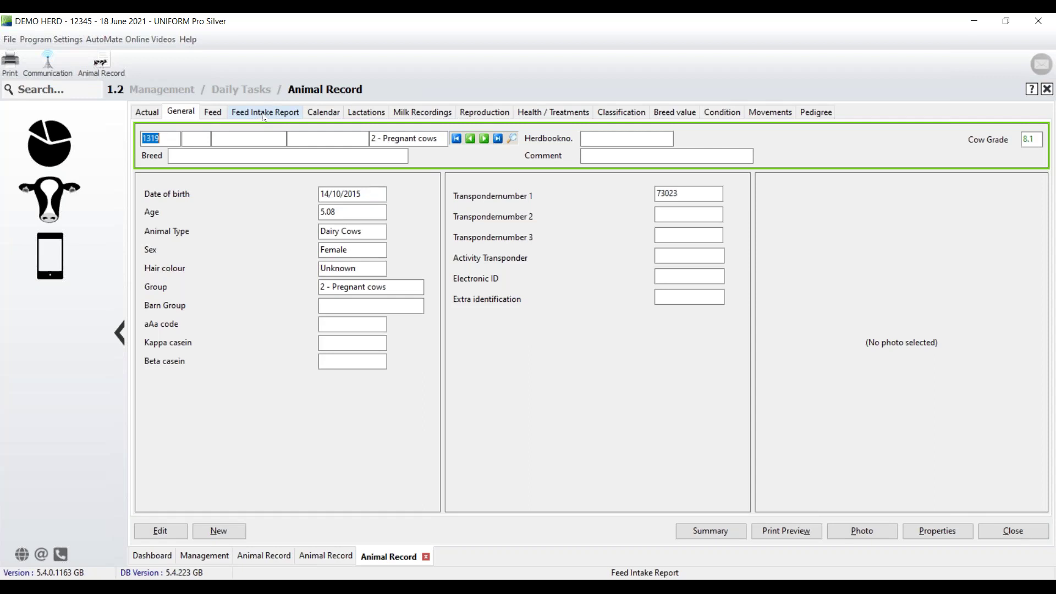
pyautogui.click(322, 113)
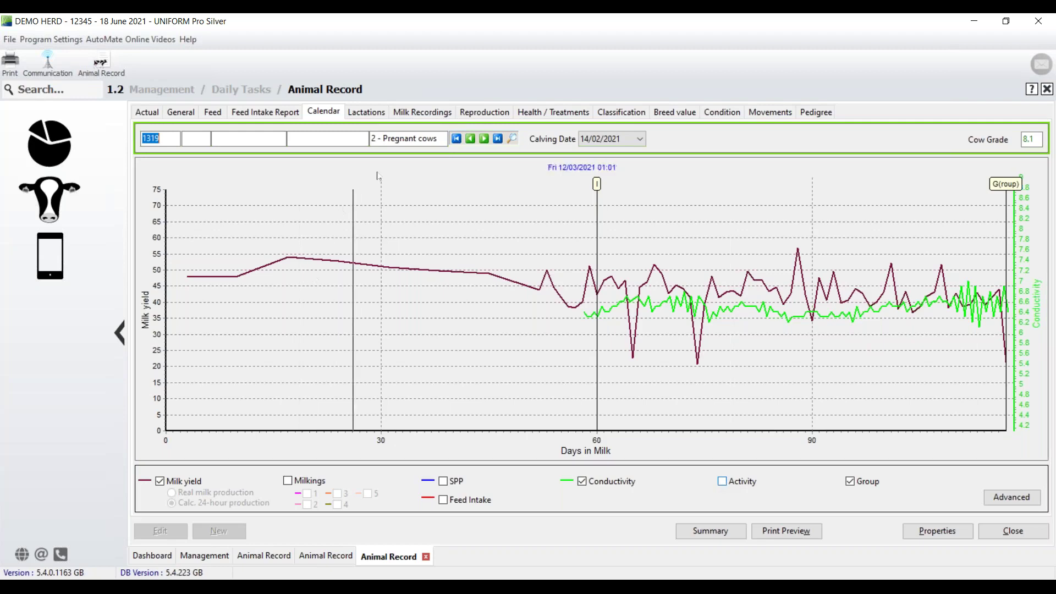
pyautogui.click(368, 112)
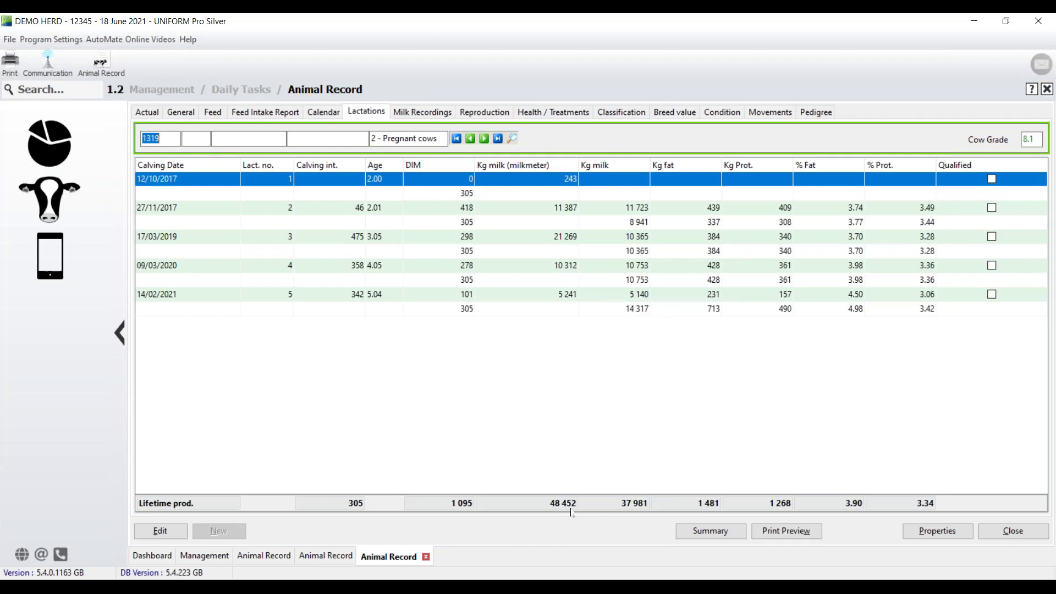
# Show the animal's milk recordings for all lactations and look through them to the oldest entries
pyautogui.click(418, 114)
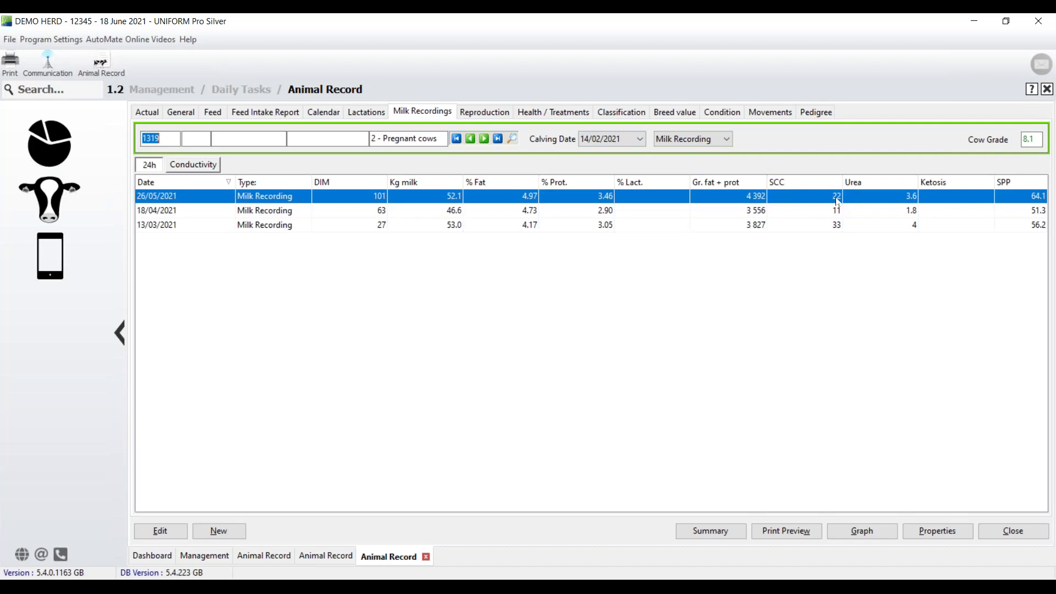
pyautogui.click(641, 140)
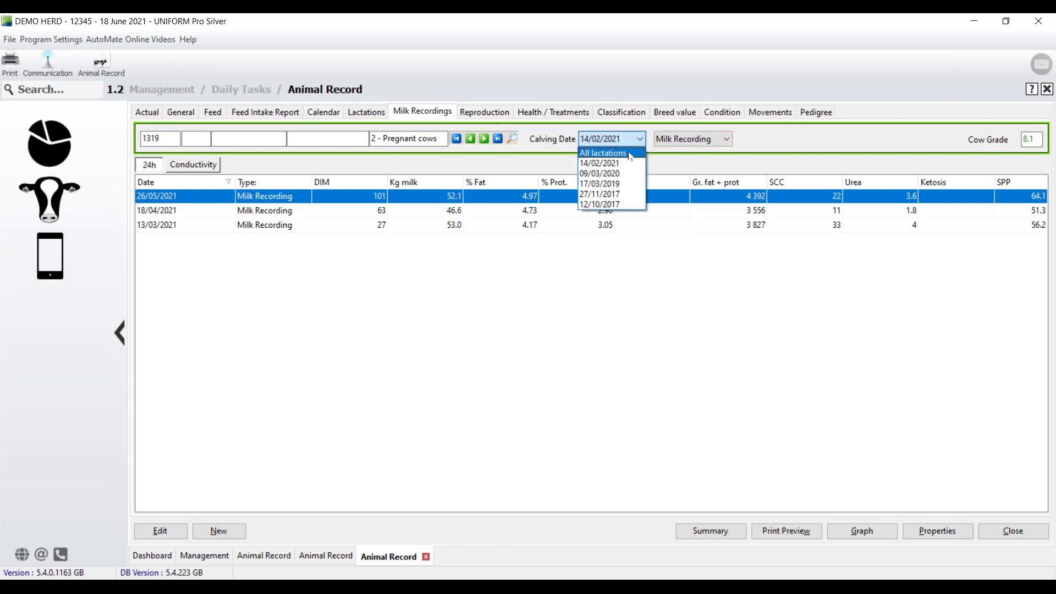
pyautogui.click(620, 154)
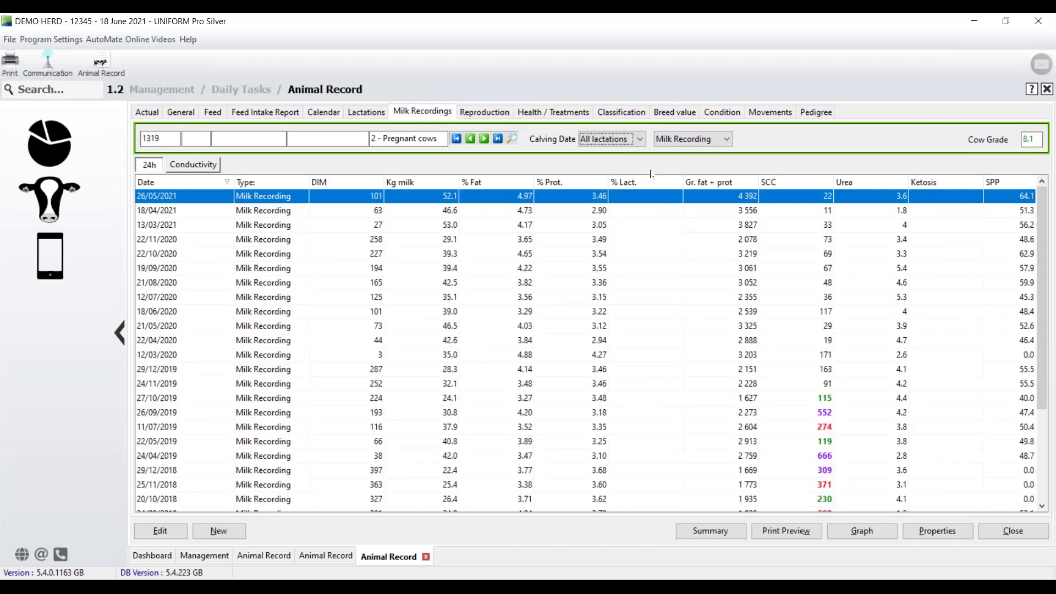
pyautogui.moveTo(1043, 274); pyautogui.dragTo(1055, 386)
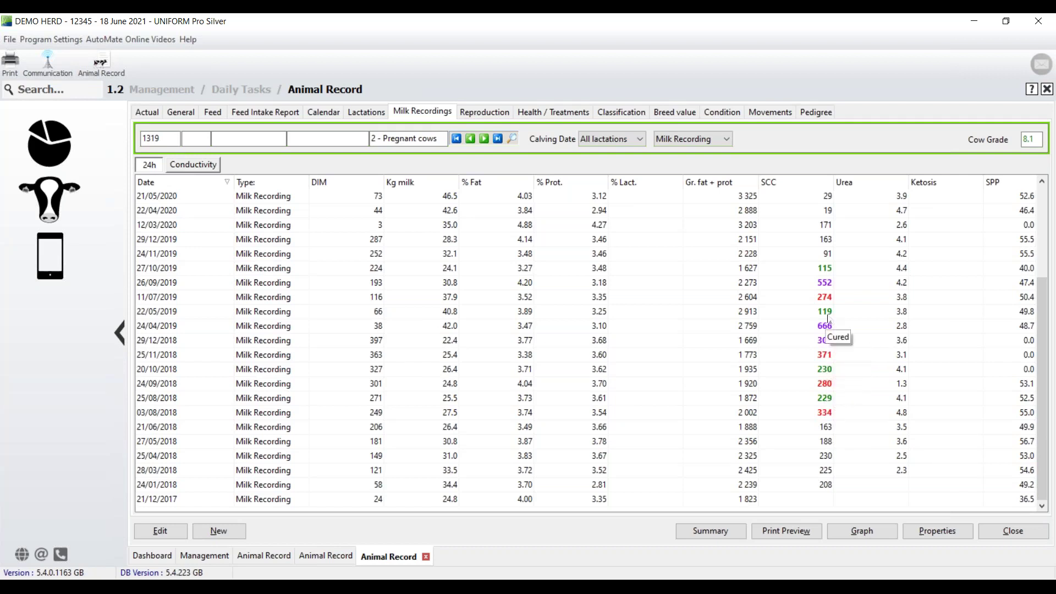
# Limit the milk recordings to the lactation with calving date 14/02/2021
pyautogui.click(638, 139)
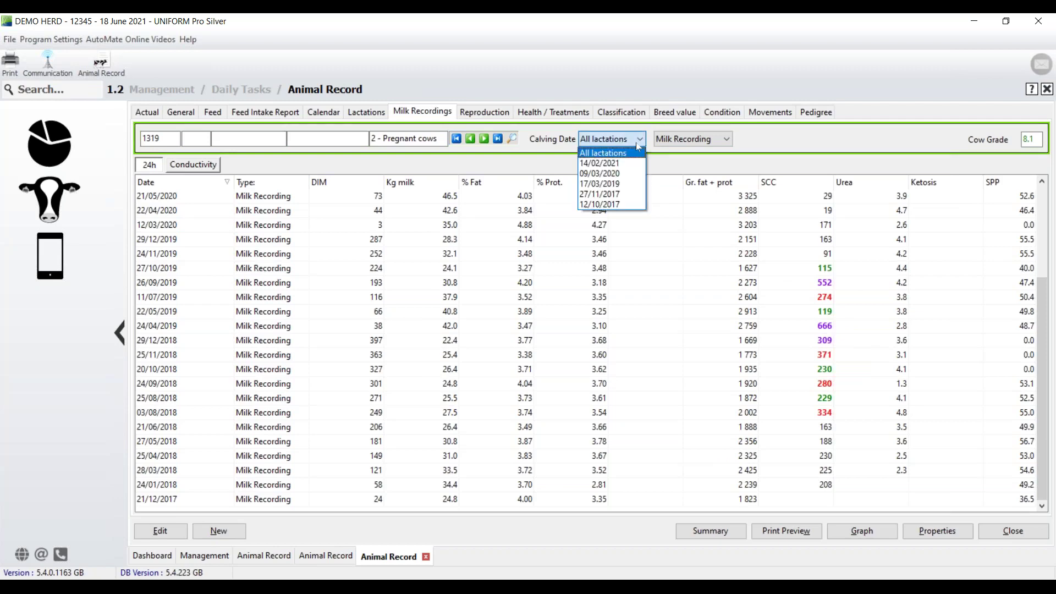
pyautogui.press('Up')
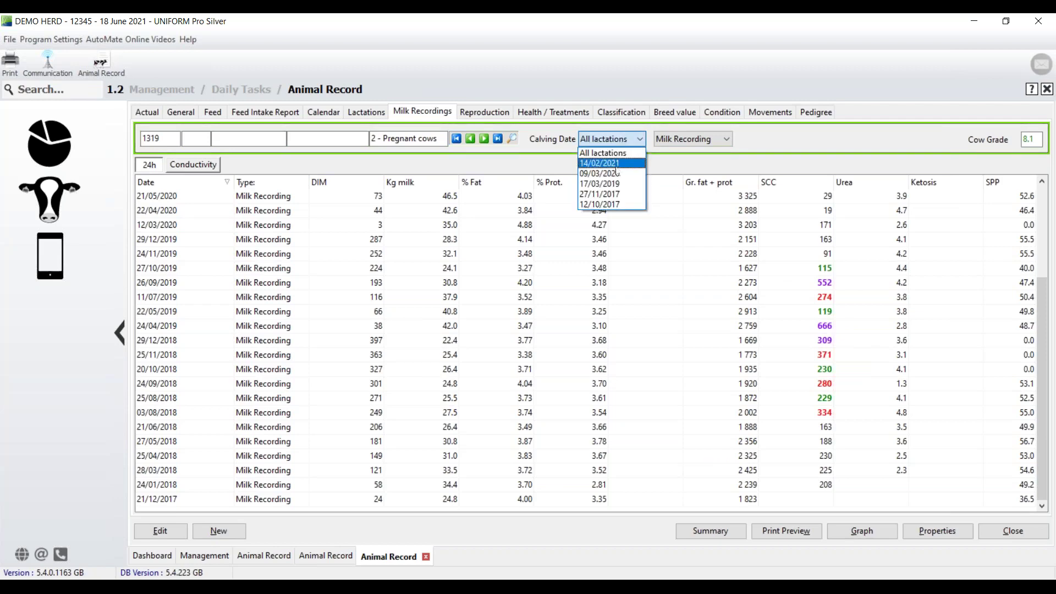
pyautogui.press('Return')
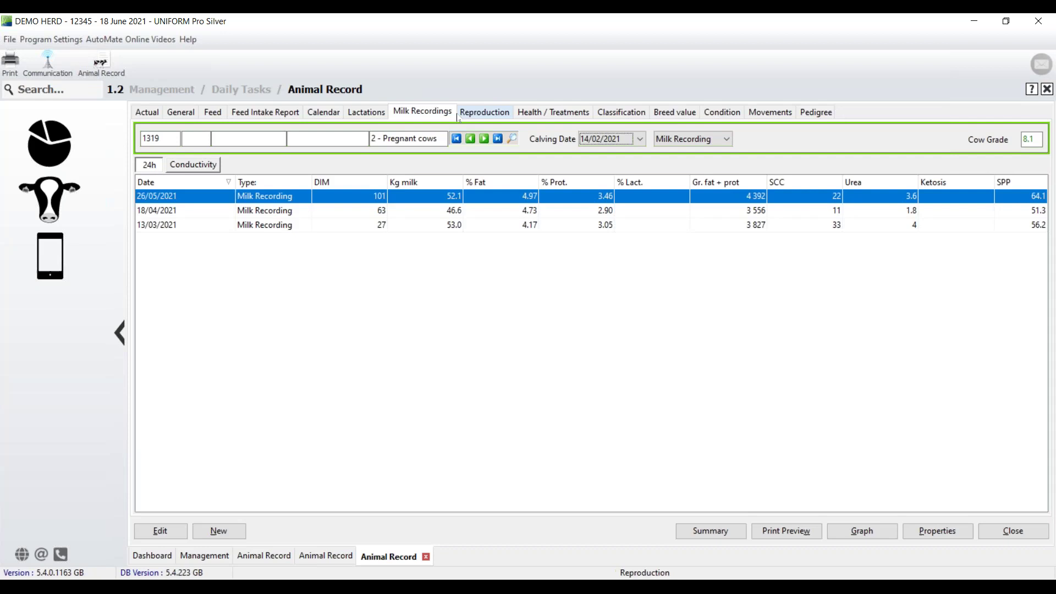
# Switch the milk recordings to the Milk Meter type and display the individual milkings
pyautogui.click(723, 141)
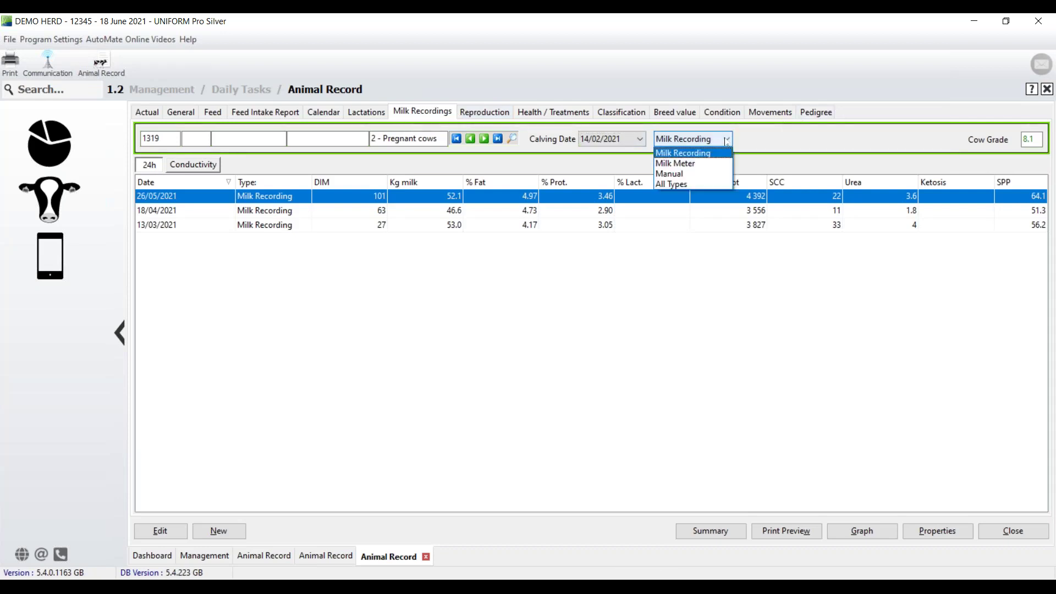
pyautogui.click(692, 163)
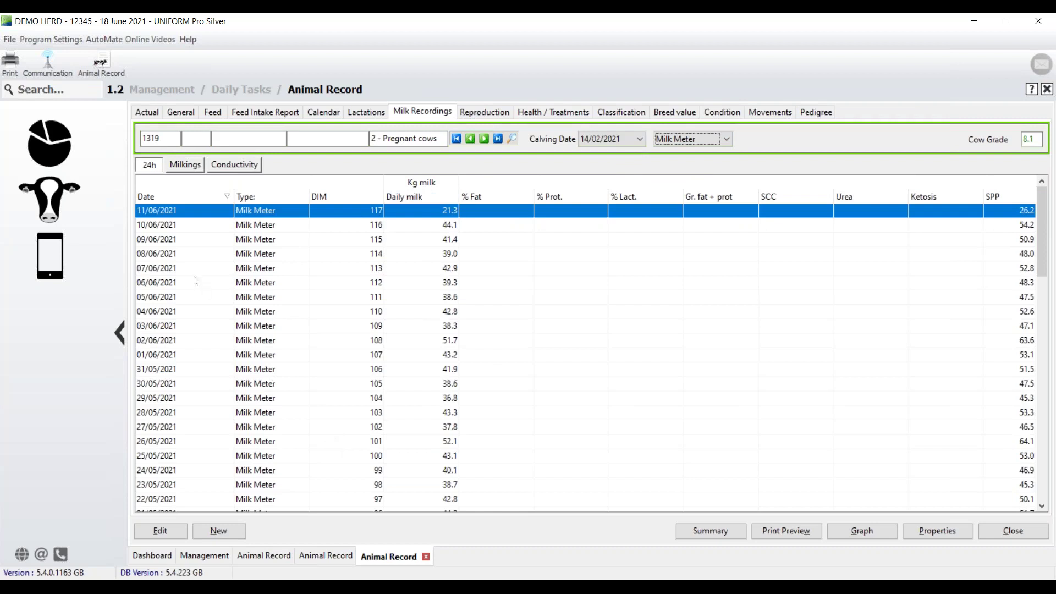
pyautogui.click(181, 165)
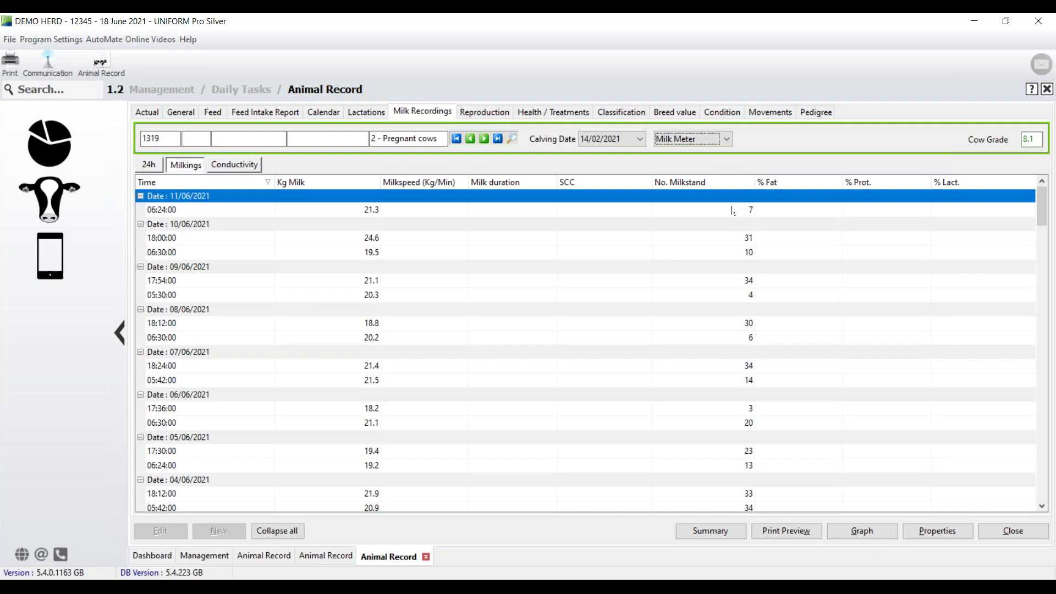
# Set the default daily milk yield kind to Milk Meter in the Animal Record properties
pyautogui.click(930, 537)
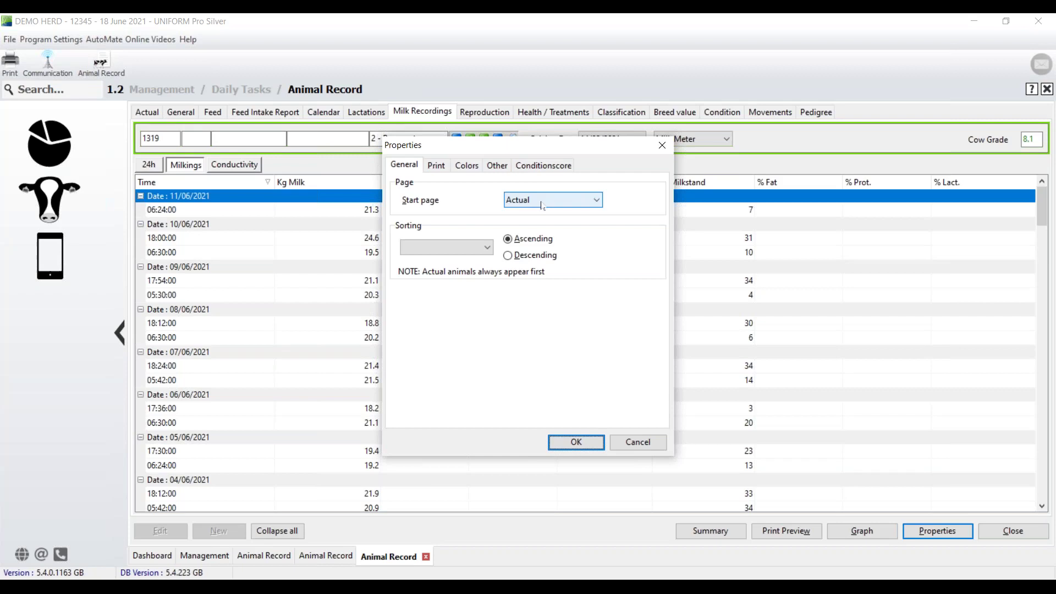
pyautogui.click(497, 166)
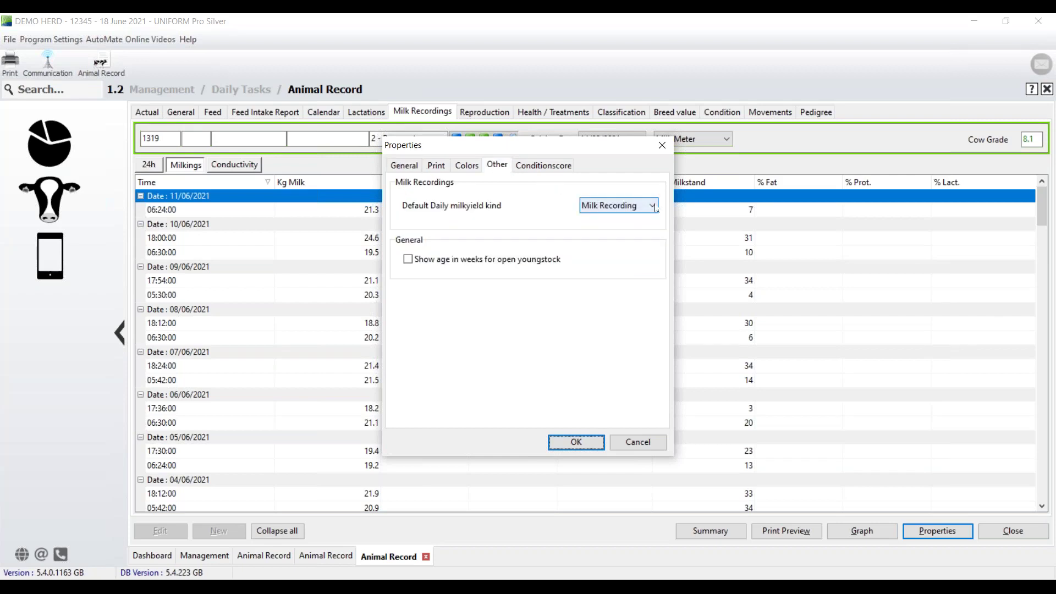
pyautogui.click(622, 206)
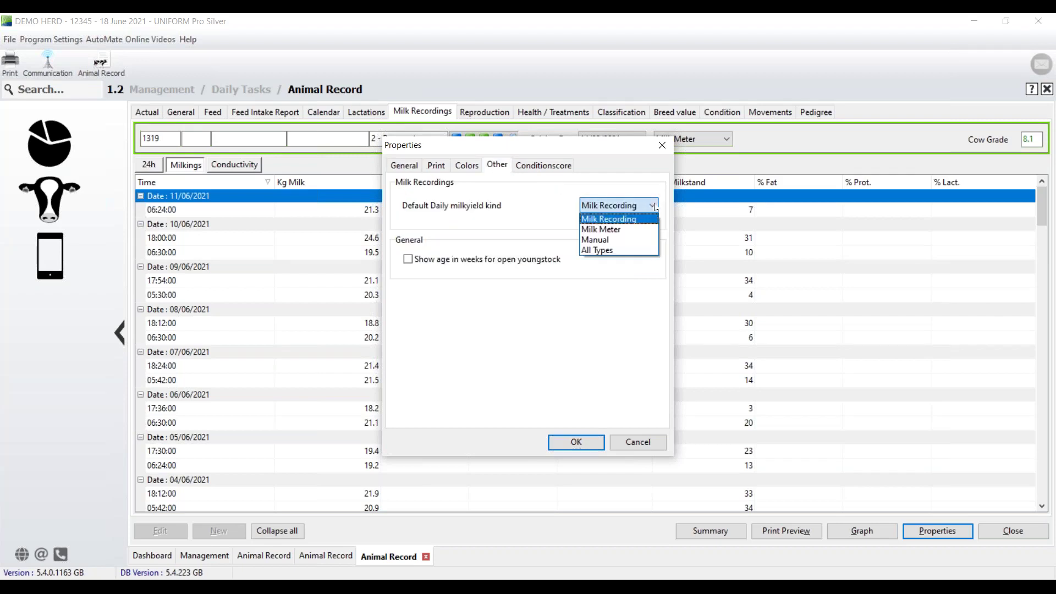
pyautogui.click(617, 230)
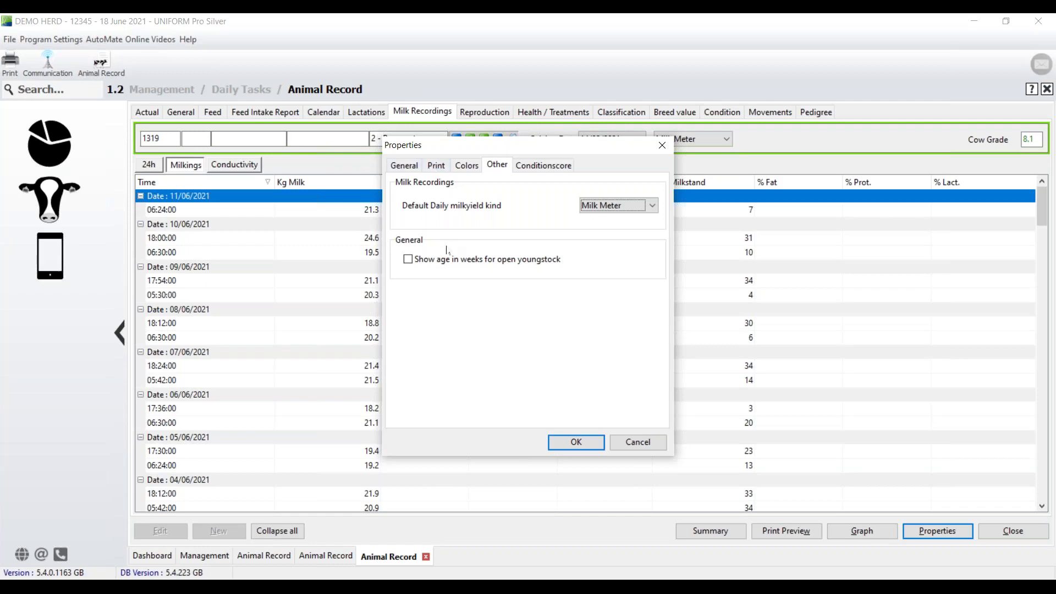
pyautogui.click(577, 448)
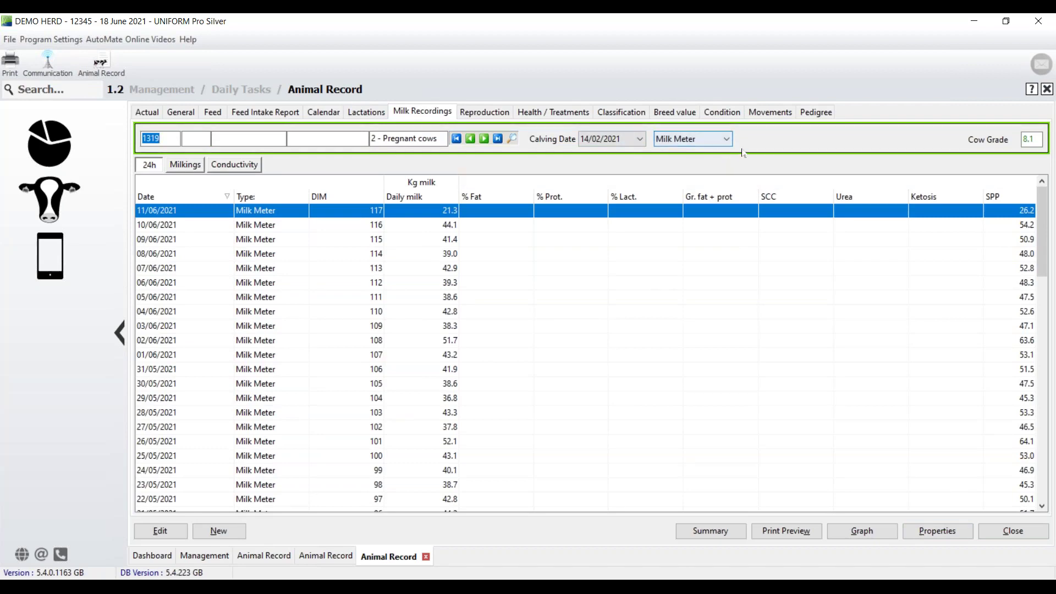
# Reselect Milk Meter as the displayed recording type and view the animal's reproduction history
pyautogui.click(727, 140)
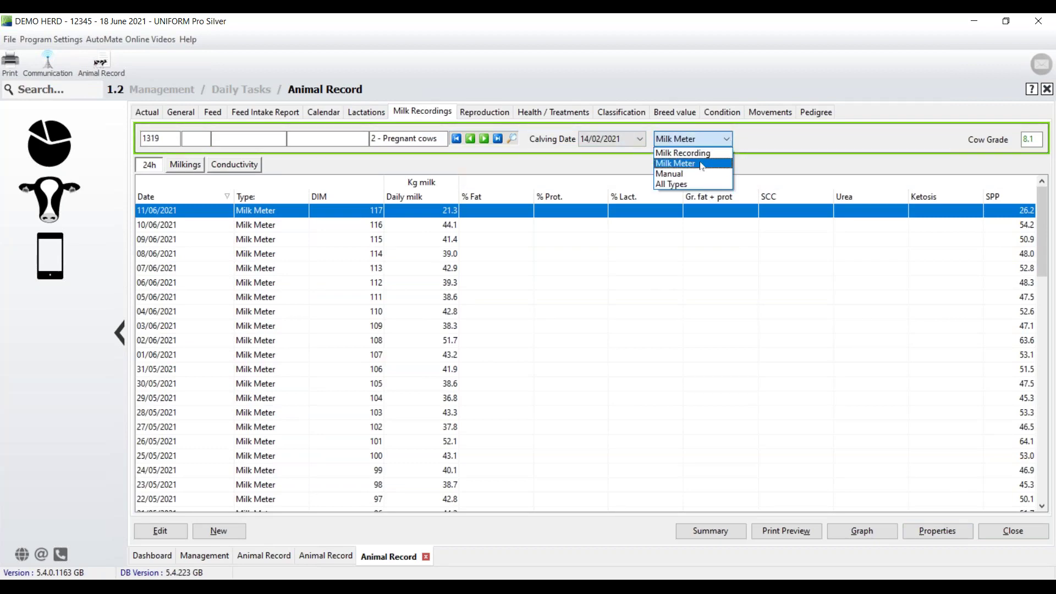
pyautogui.click(702, 164)
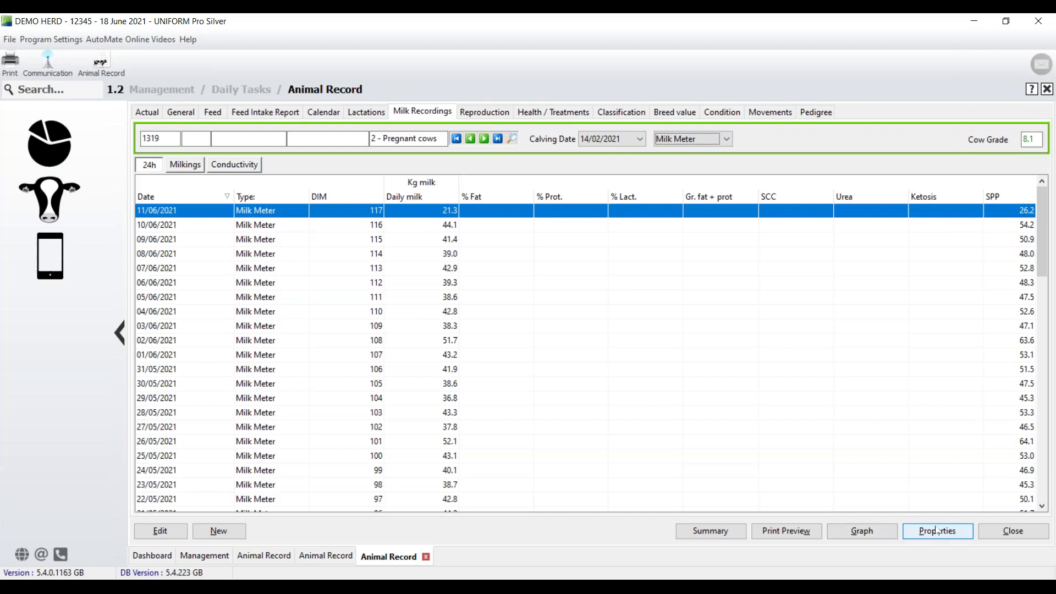
pyautogui.click(469, 113)
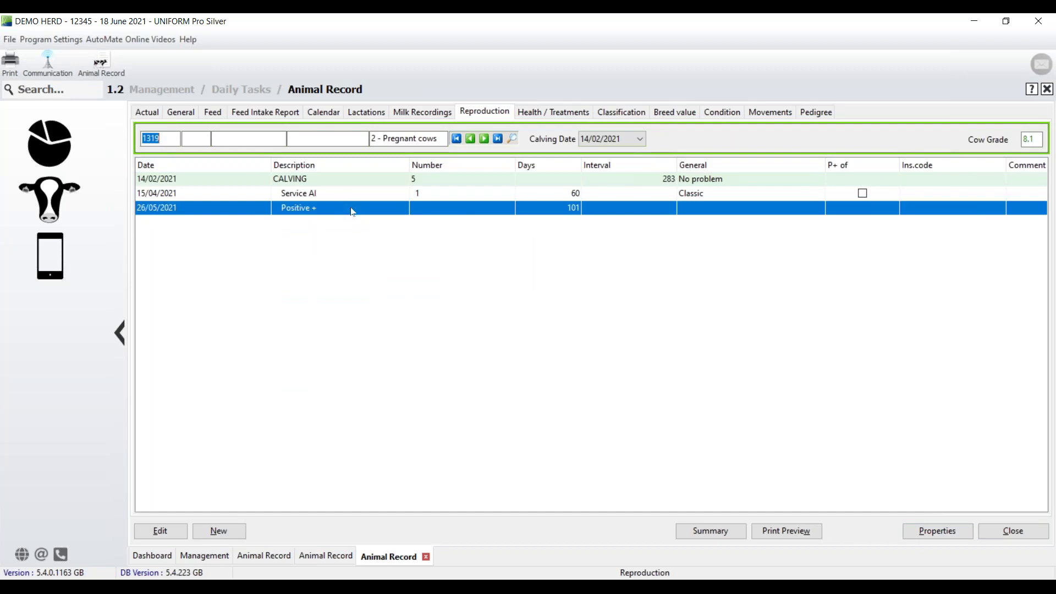
# Expand the cow's reproduction history to cover all lactations
pyautogui.click(639, 140)
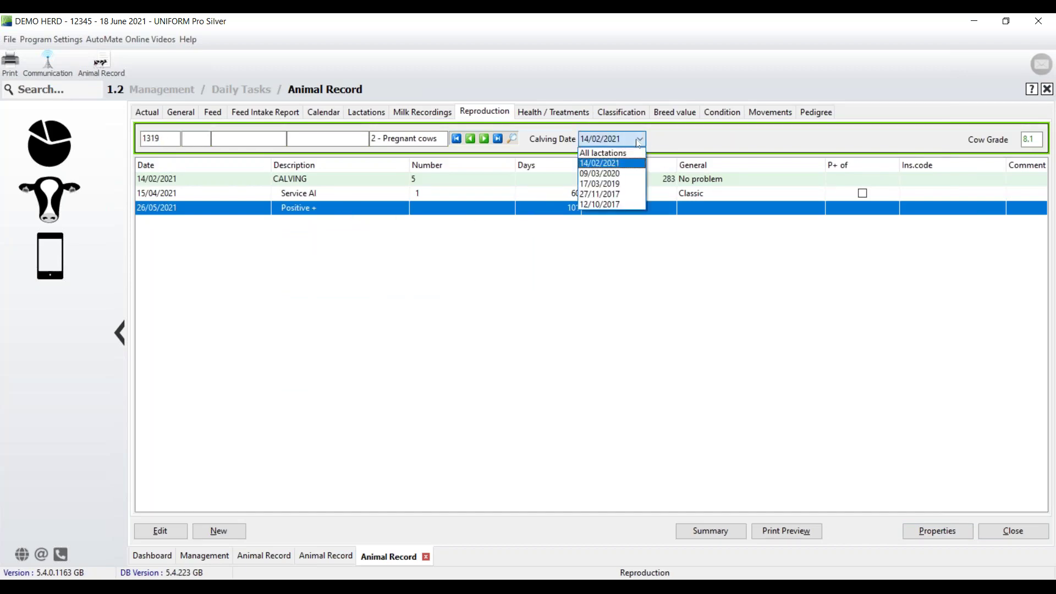
pyautogui.click(606, 154)
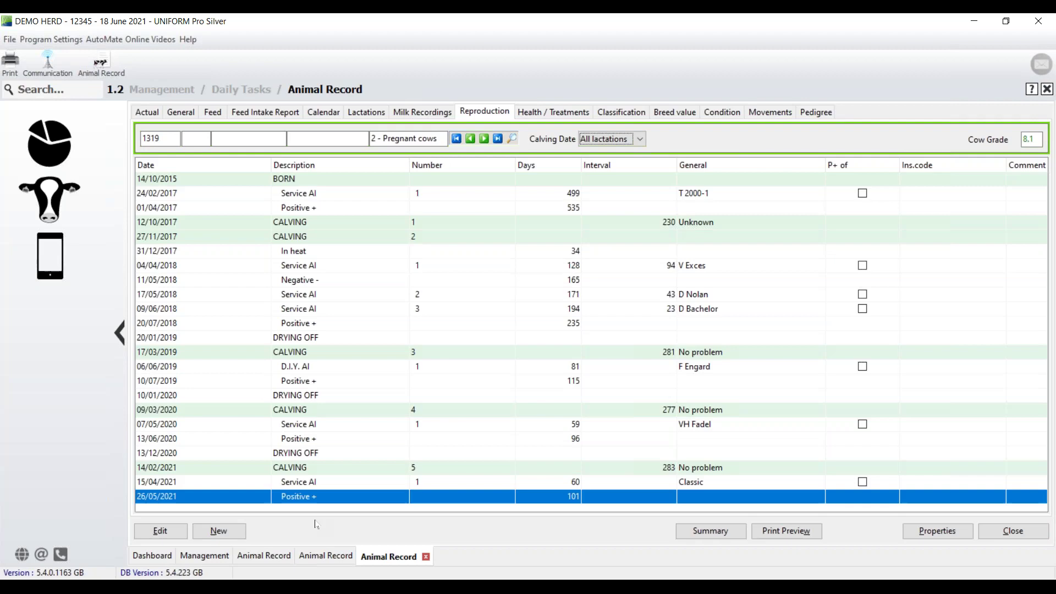
# Review the cow's health and treatments, condition, movements and pedigree, including its family tree
pyautogui.click(544, 113)
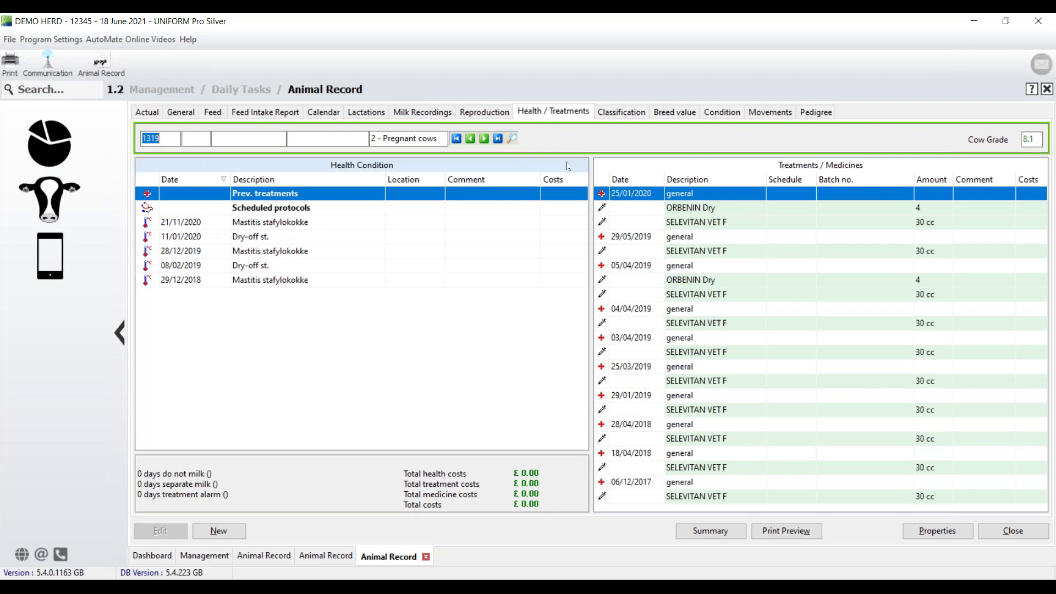
pyautogui.click(722, 111)
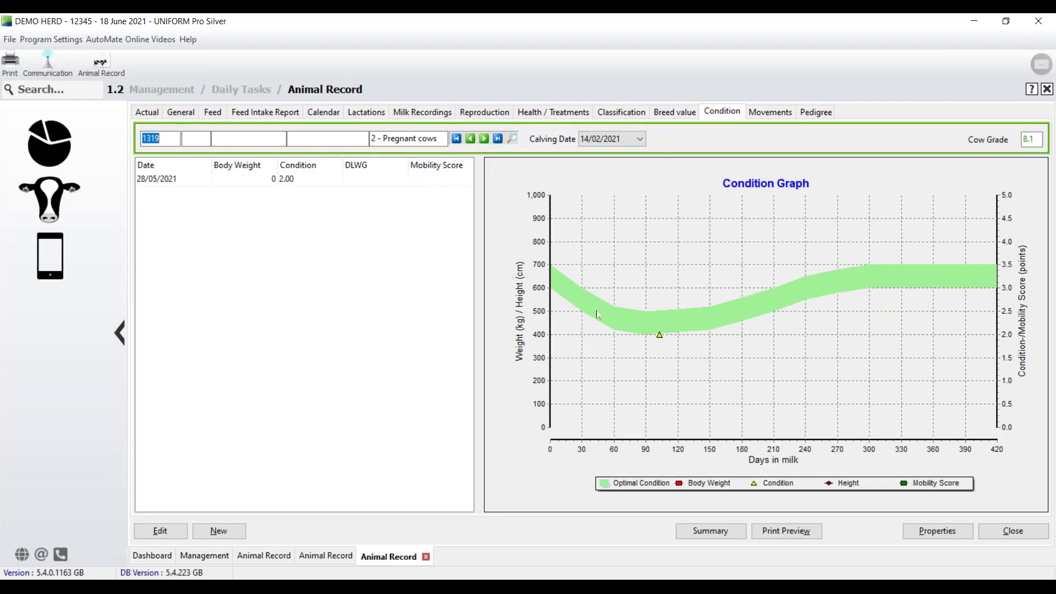
pyautogui.click(764, 113)
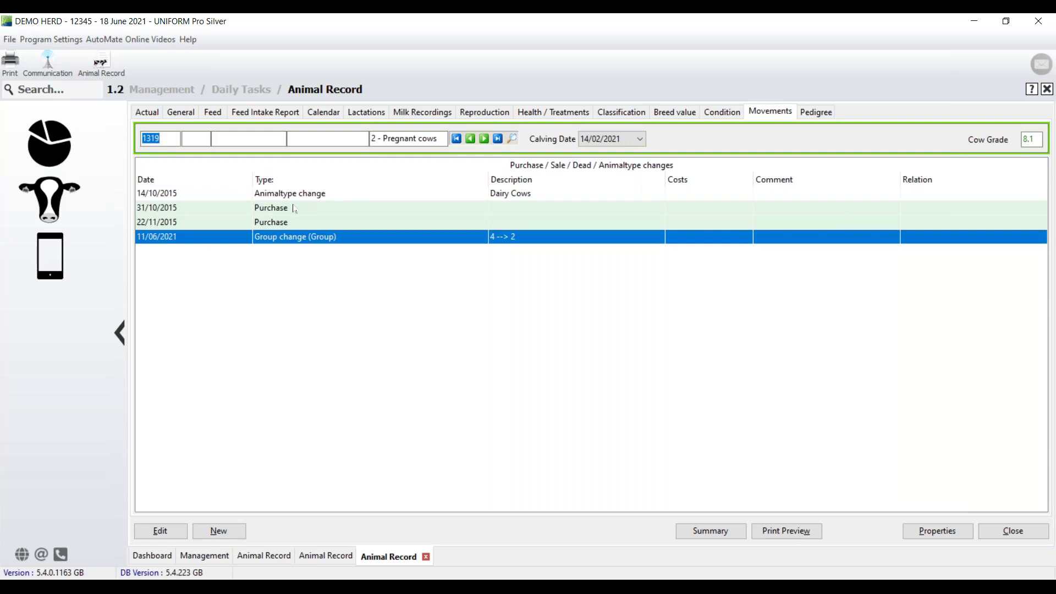
pyautogui.click(816, 112)
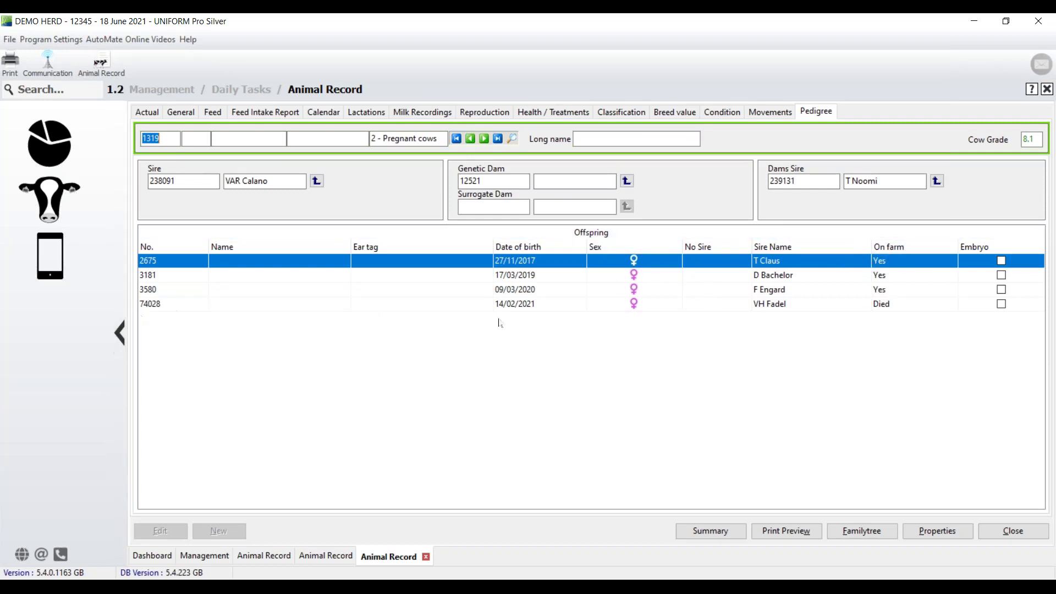
pyautogui.click(862, 532)
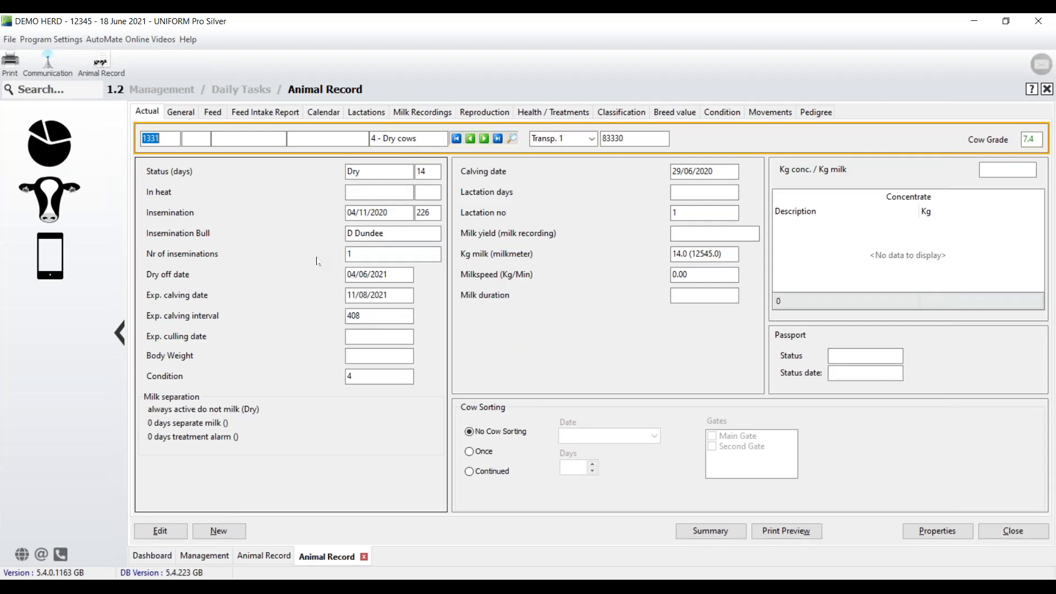
# Change the service sire of cow 1331's Service AI event dated 04/11/2020 to VH Siebren in the reproduction history
pyautogui.click(482, 115)
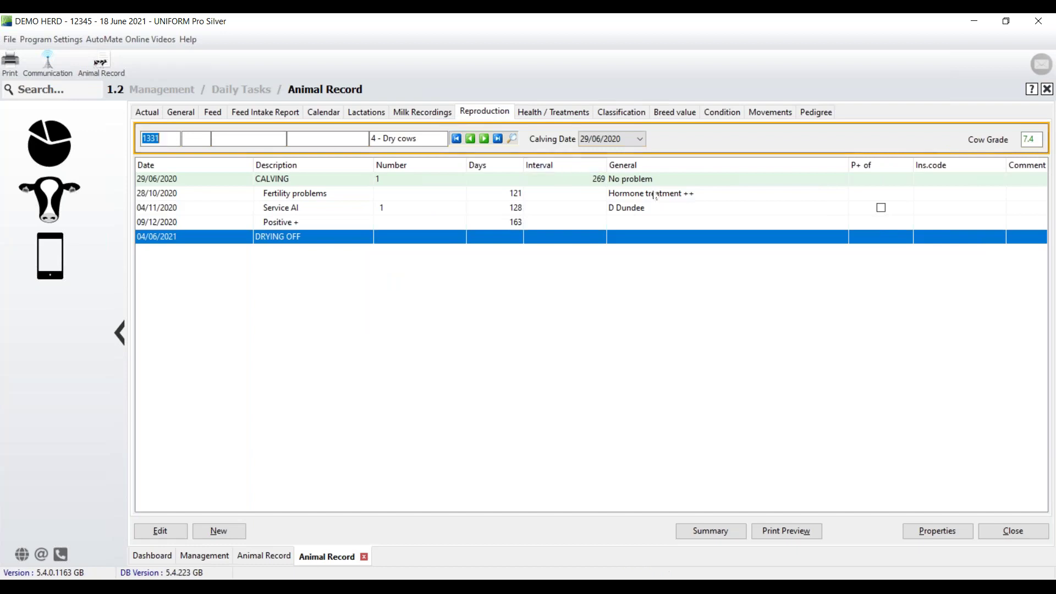
pyautogui.click(641, 211)
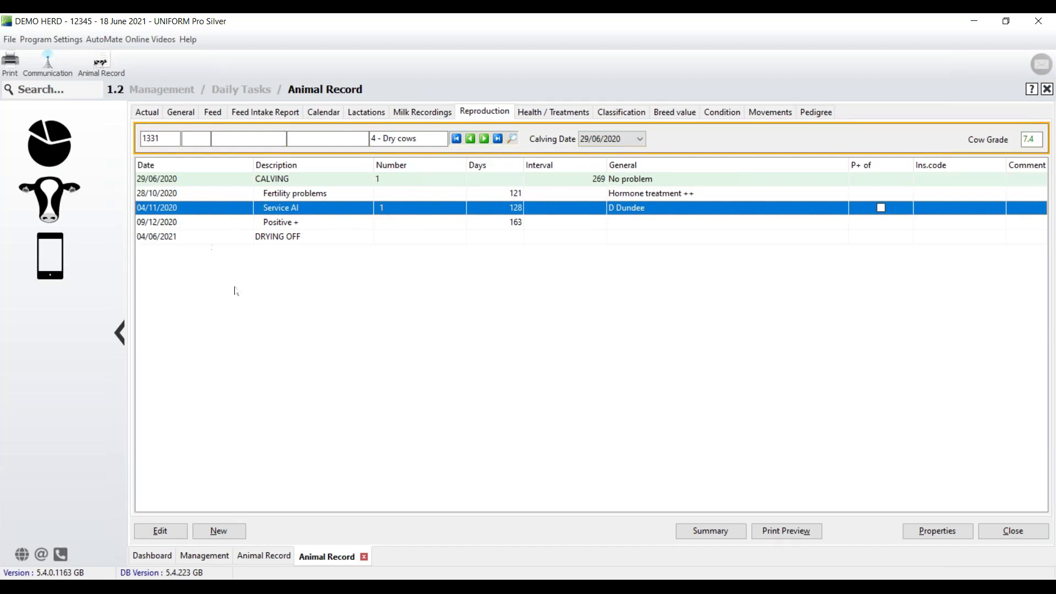
pyautogui.click(161, 537)
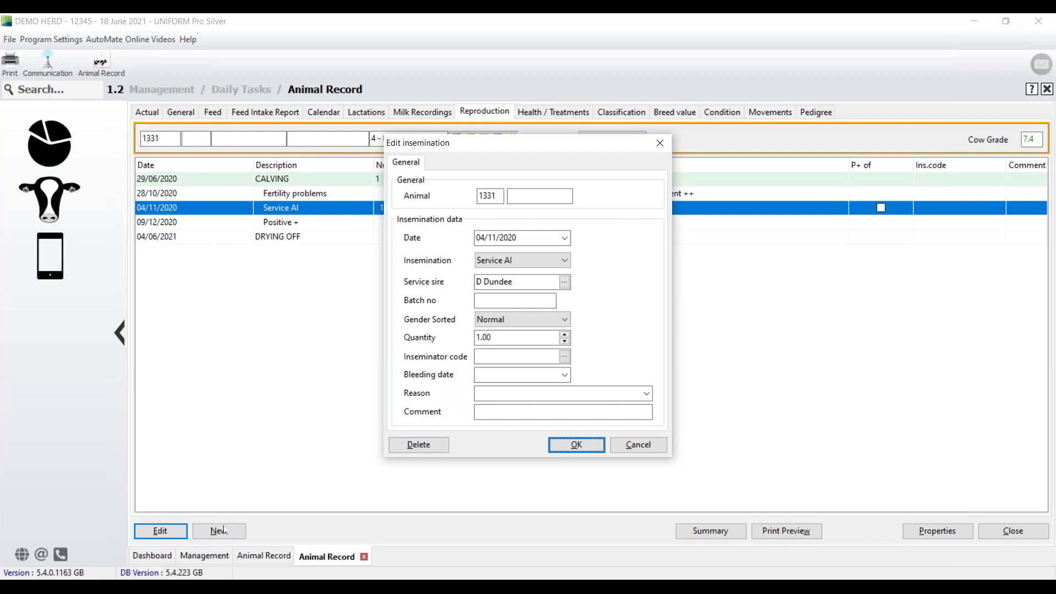
pyautogui.click(565, 283)
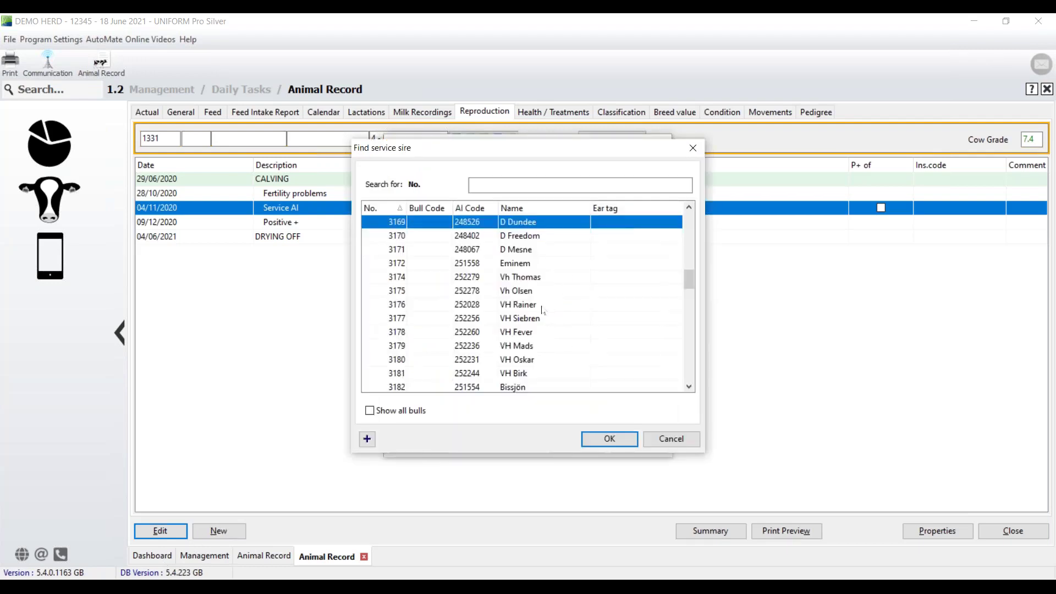
pyautogui.click(520, 320)
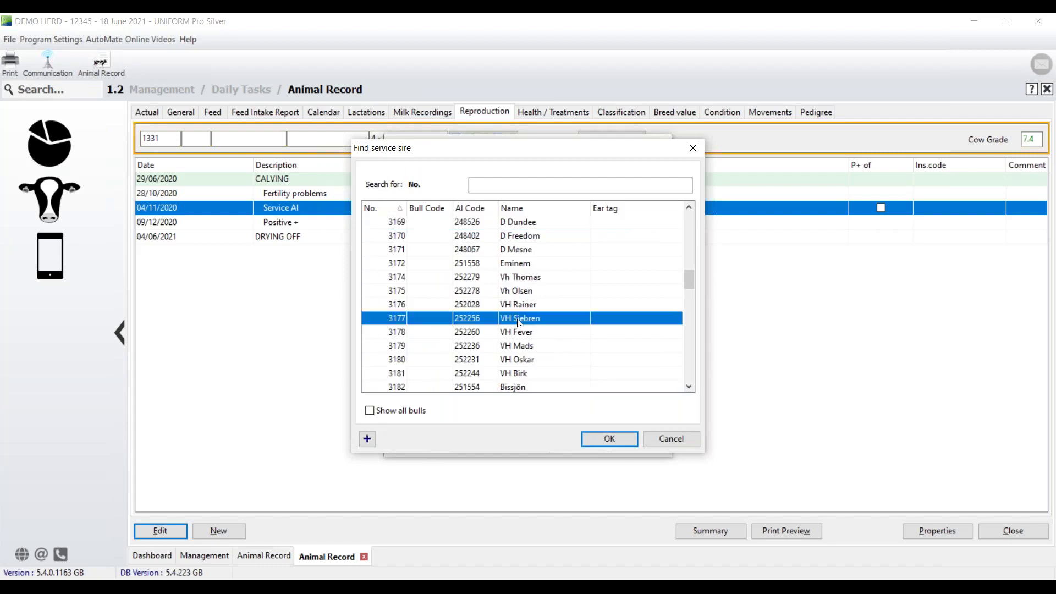
pyautogui.click(610, 439)
pyautogui.click(575, 446)
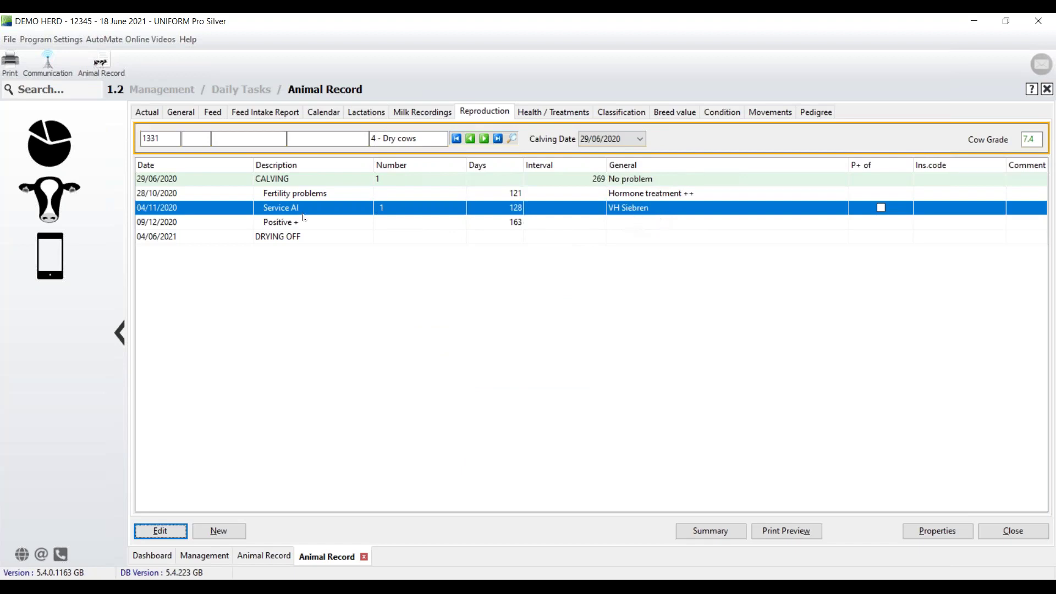
# Return to cow 1331's Actual page to check the insemination bull
pyautogui.click(154, 137)
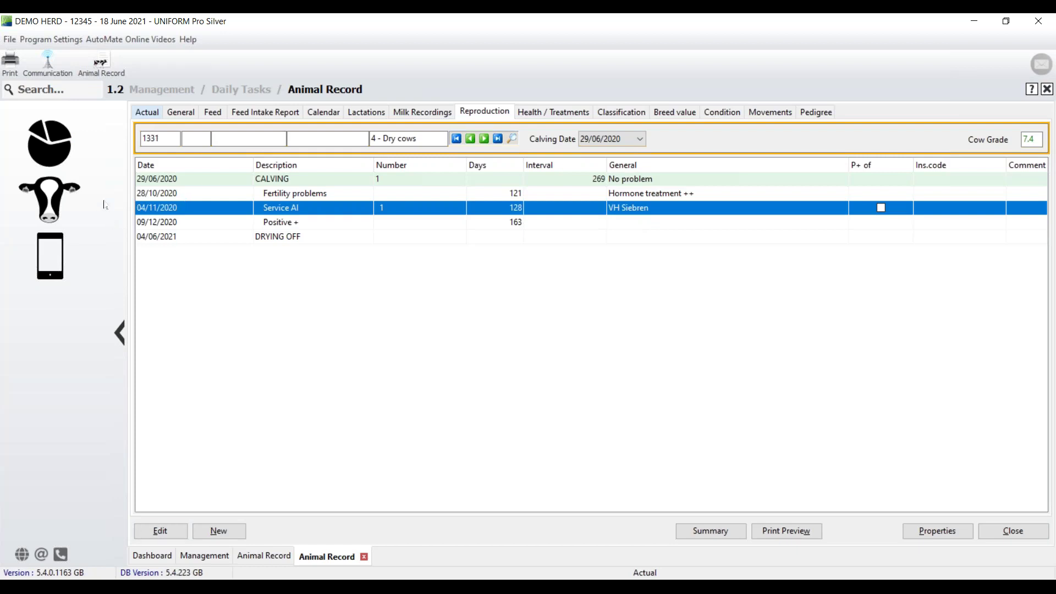
pyautogui.press('Return')
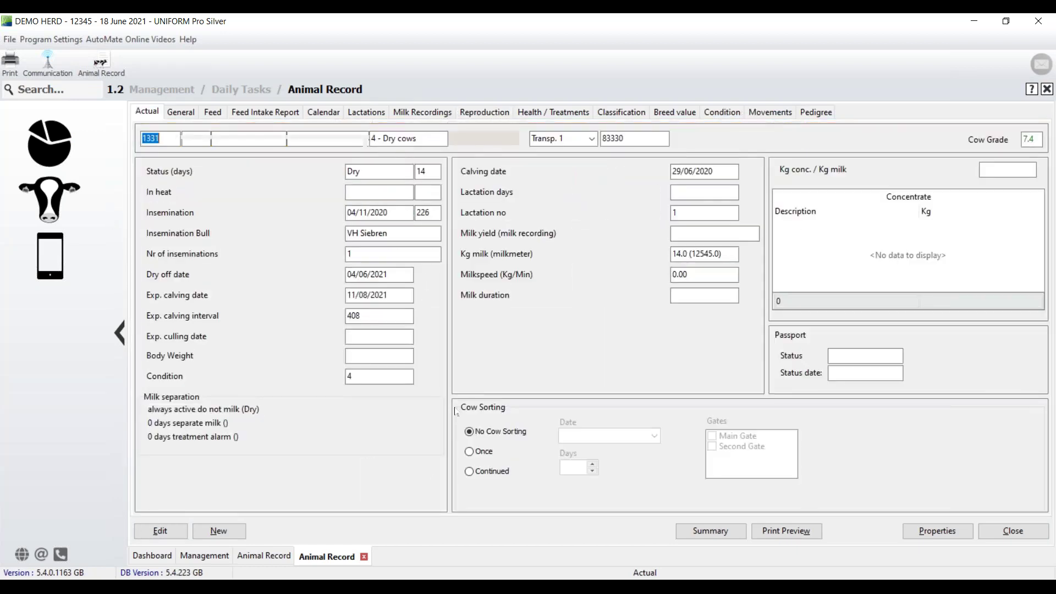